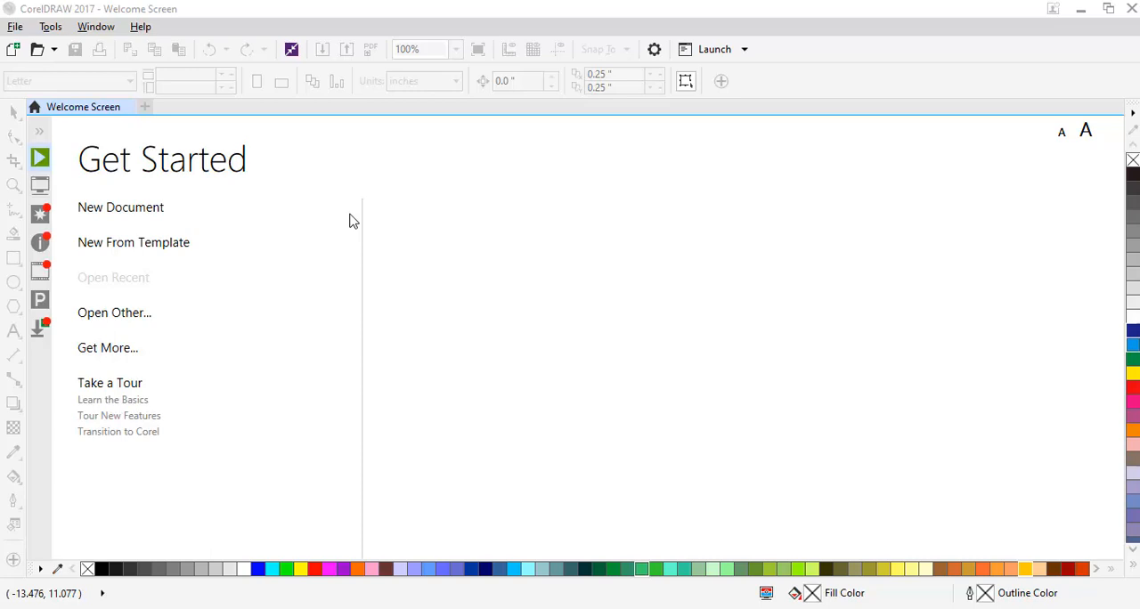
# Create a new document named Project 1 with a landscape Letter page, 11 by 8.5 inches.
pyautogui.click(126, 213)
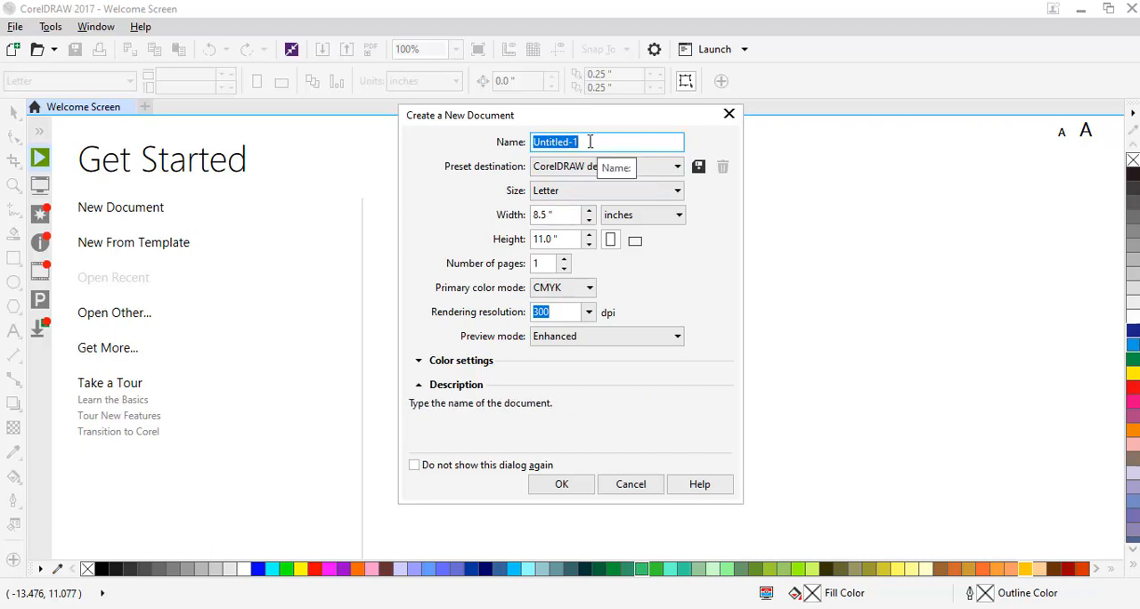
pyautogui.write('Project 1')
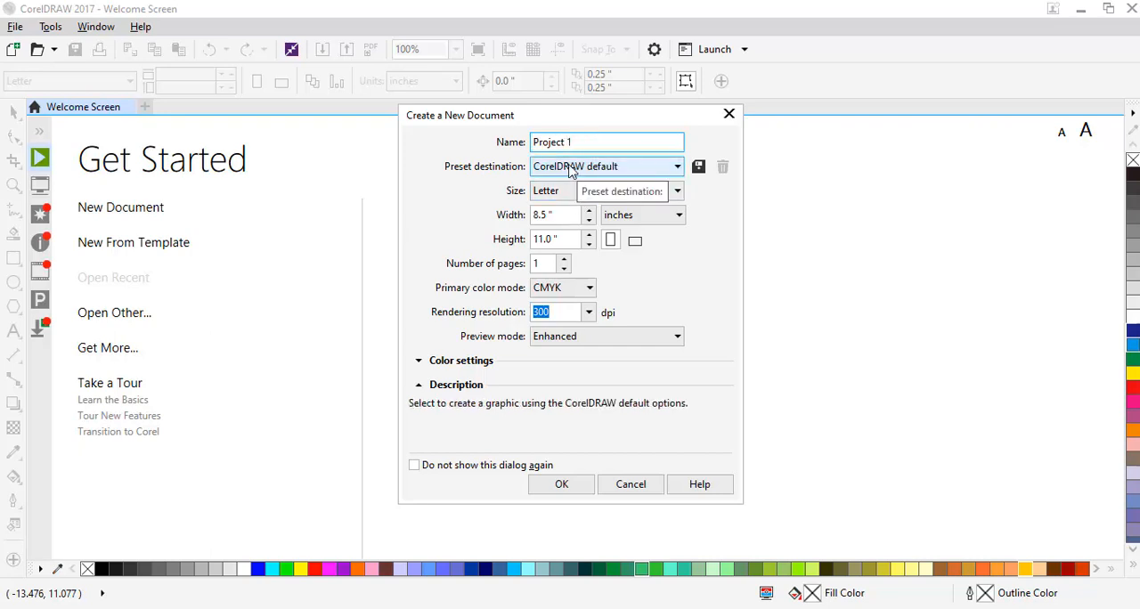
pyautogui.click(570, 167)
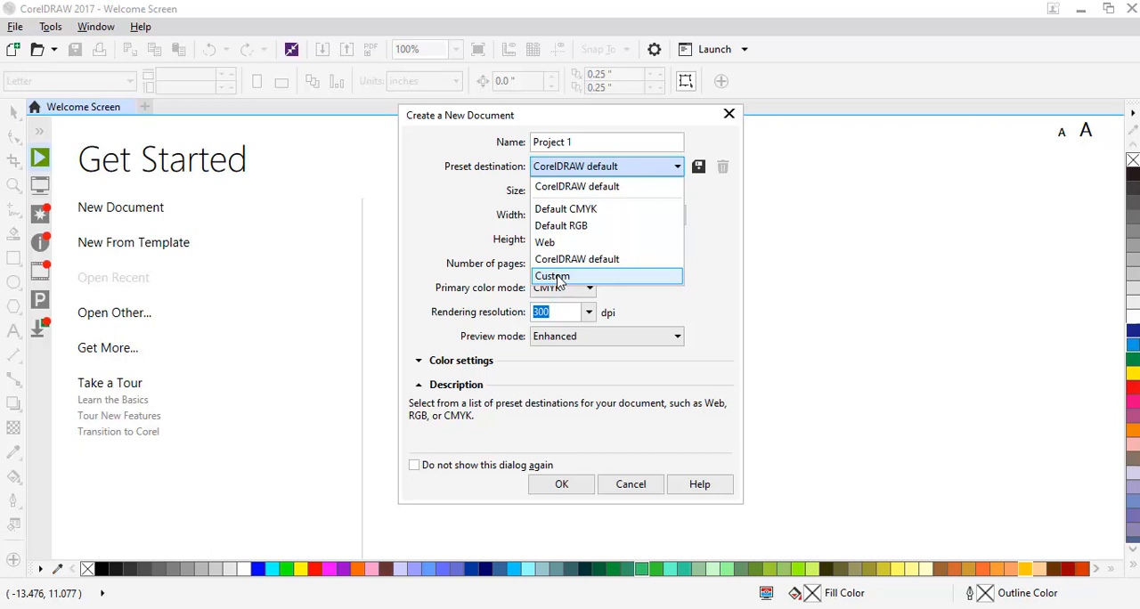
pyautogui.click(704, 257)
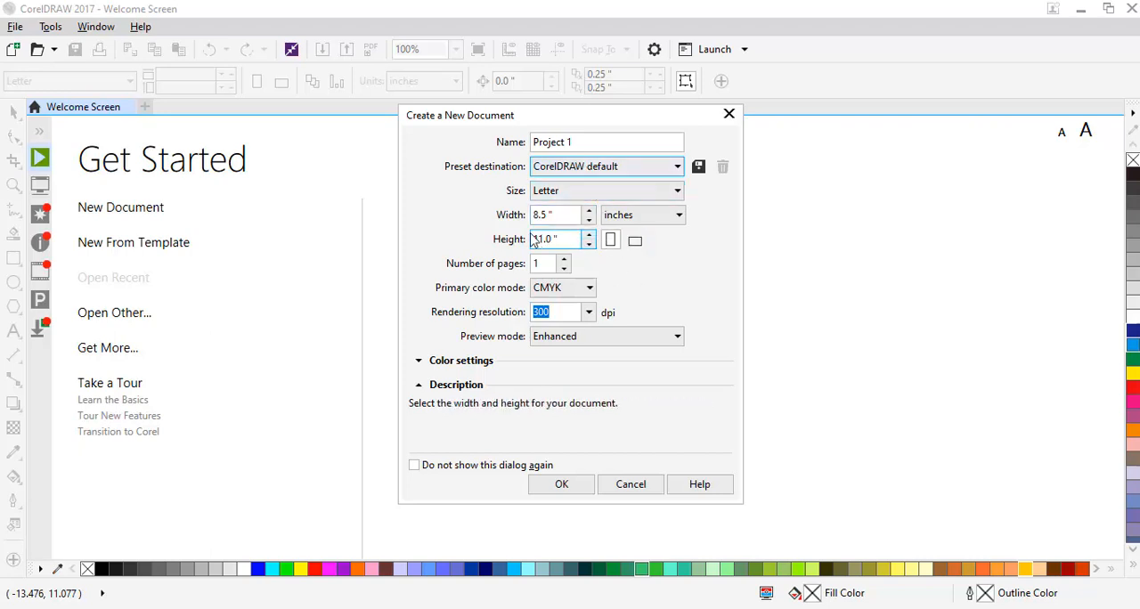
pyautogui.click(639, 242)
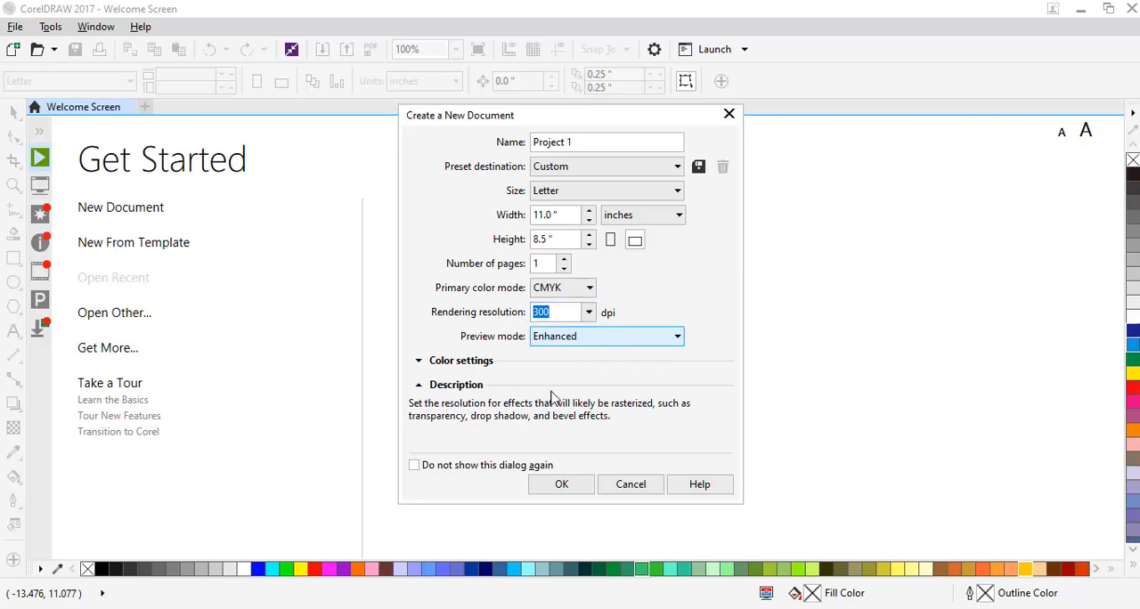
pyautogui.click(564, 487)
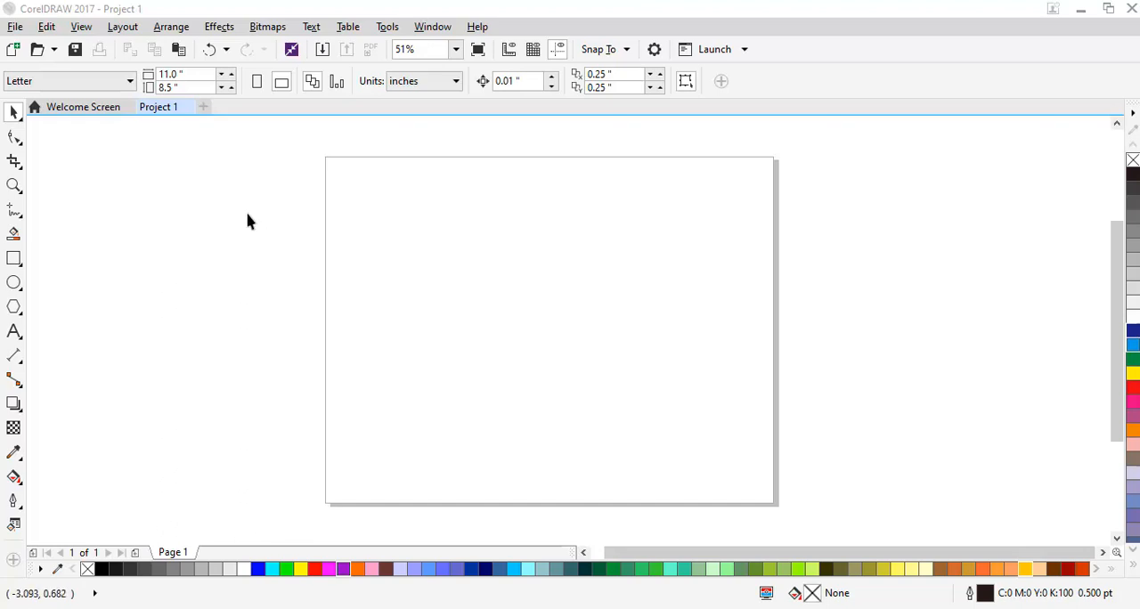
# Show the rulers in the document.
pyautogui.click(81, 27)
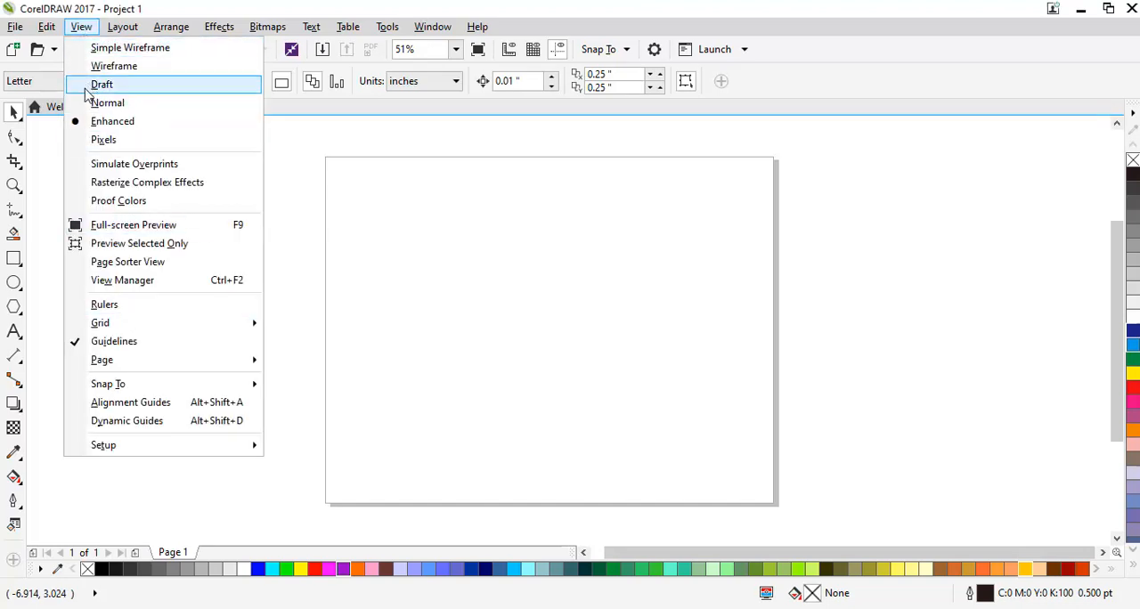
pyautogui.click(54, 10)
pyautogui.click(81, 27)
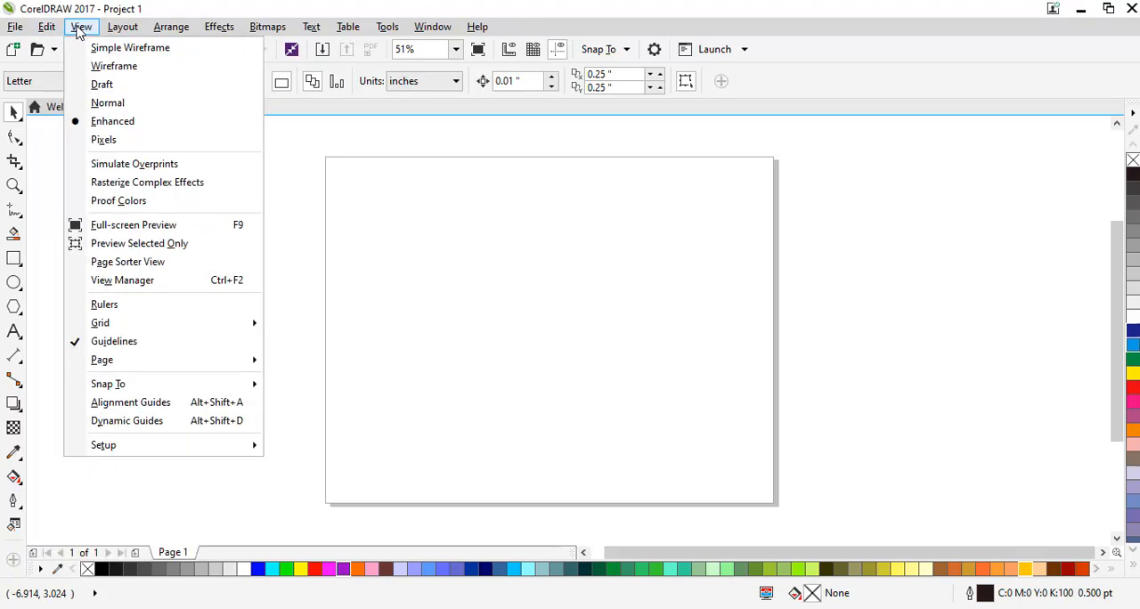
pyautogui.click(116, 307)
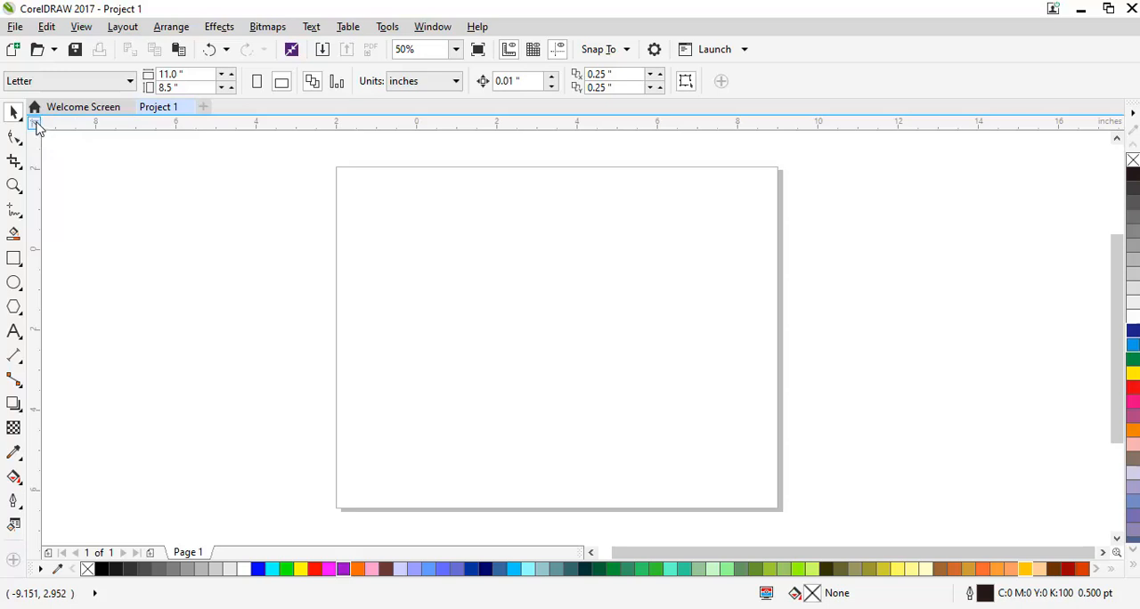
# Try moving the rulers onto the page, undo the stray vertical guideline, and return the rulers to their original place.
pyautogui.moveTo(35, 124)
pyautogui.mouseDown()
pyautogui.moveTo(98, 171)
pyautogui.moveTo(449, 278)
pyautogui.moveTo(395, 246)
pyautogui.moveTo(469, 234)
pyautogui.mouseUp()
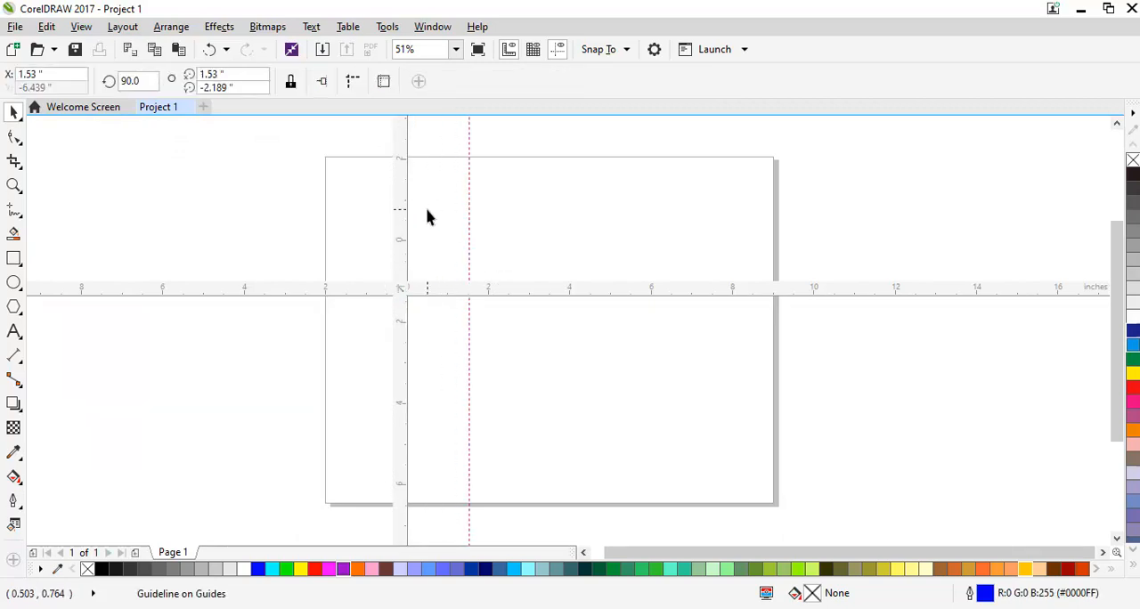
pyautogui.hotkey('ctrl', 'z')
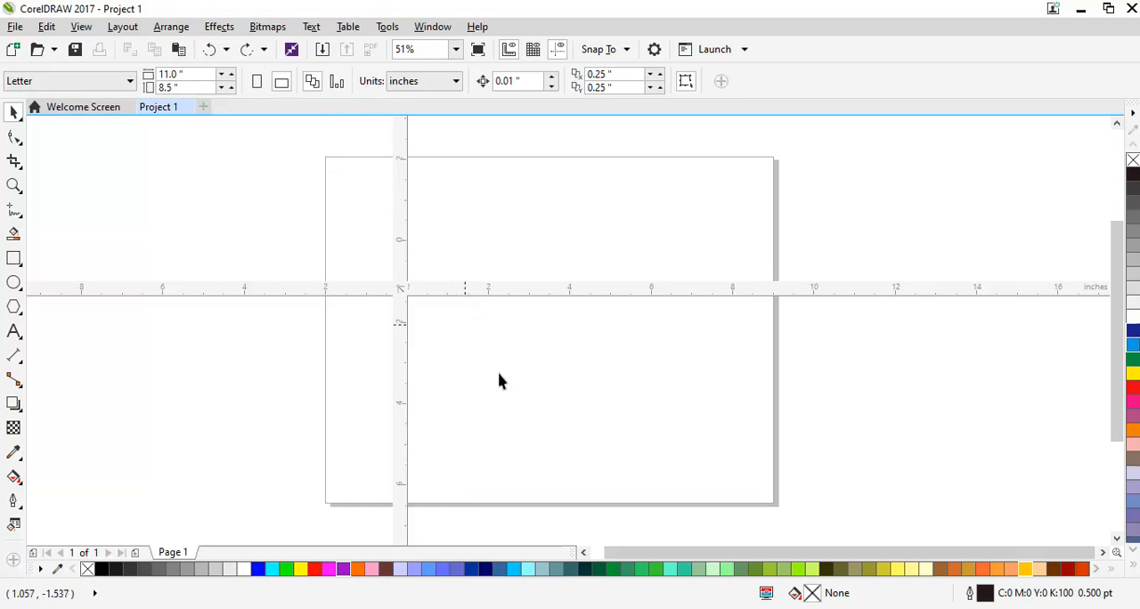
pyautogui.moveTo(410, 302); pyautogui.dragTo(404, 292)
pyautogui.moveTo(400, 291); pyautogui.dragTo(20, 108)
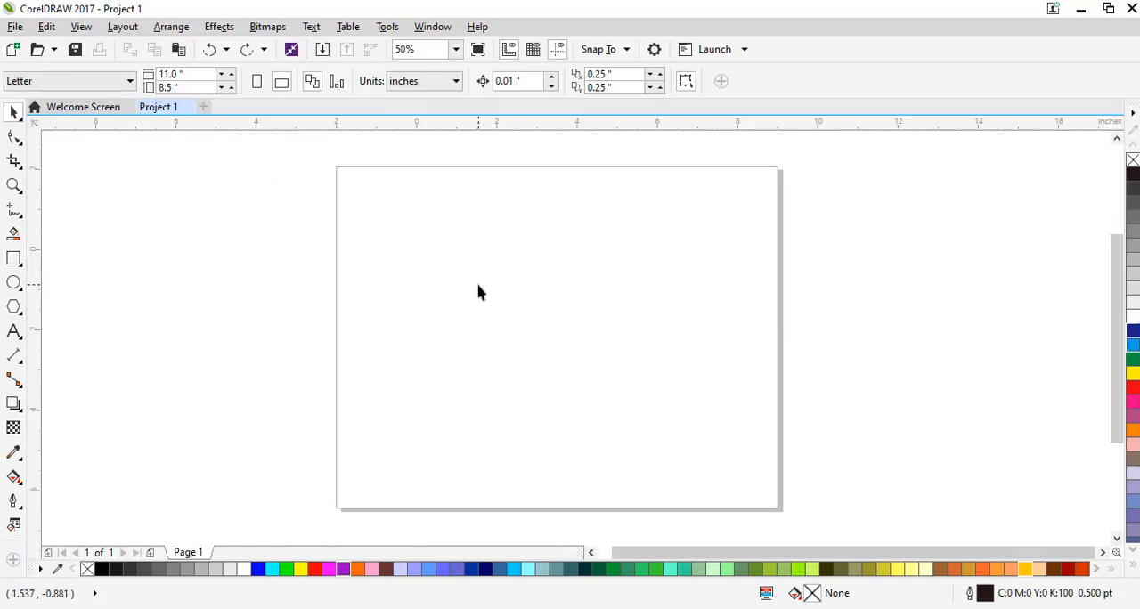
# Show the document grid over the page.
pyautogui.scroll(2, 479, 286)
pyautogui.scroll(-2, 478, 286)
pyautogui.click(81, 27)
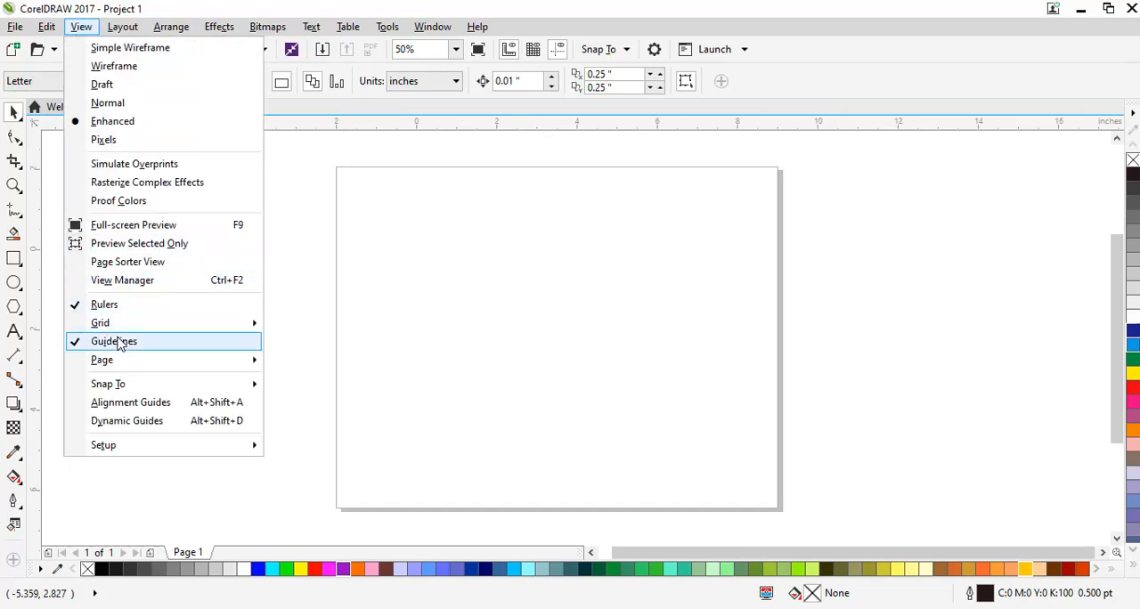
pyautogui.moveTo(119, 328)
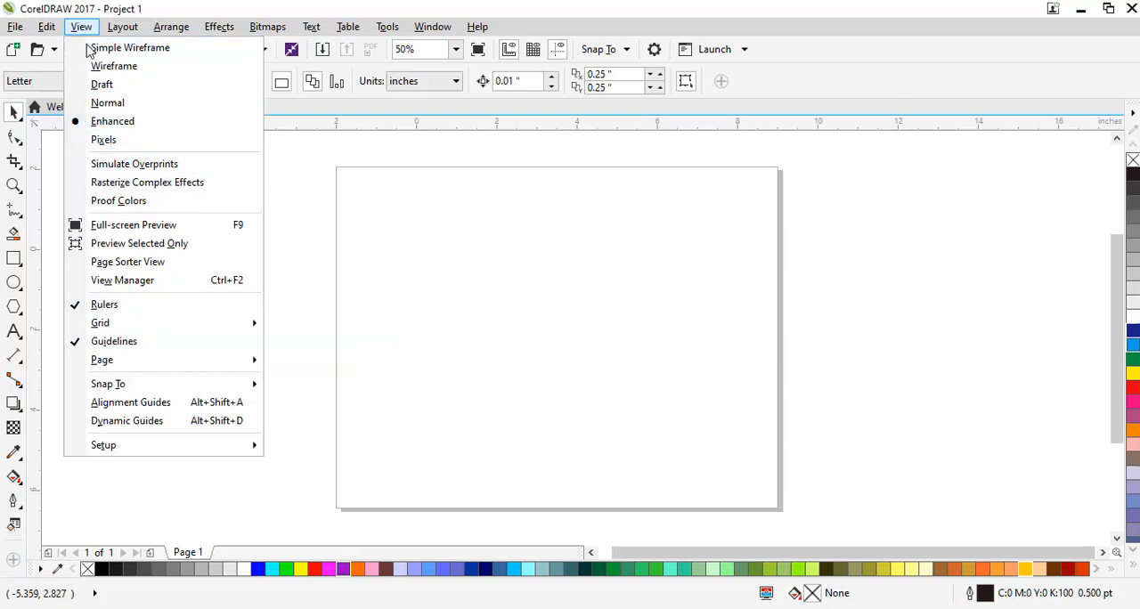
pyautogui.moveTo(145, 323)
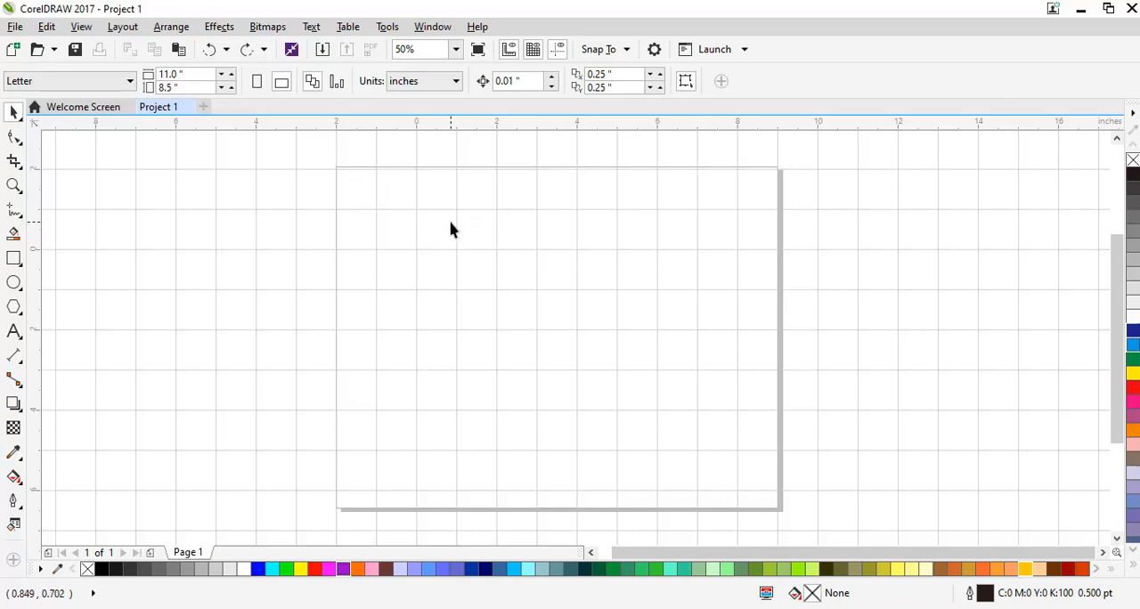
# Set the document grid to 2 grid lines per inch both horizontally and vertically.
pyautogui.click(388, 27)
pyautogui.click(408, 50)
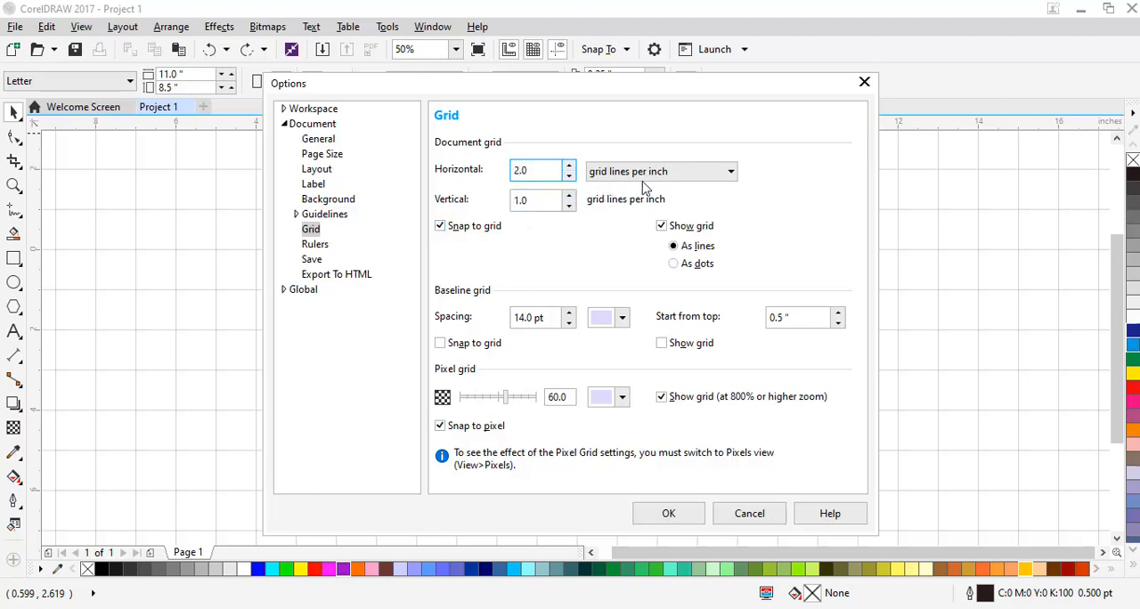
pyautogui.click(517, 201)
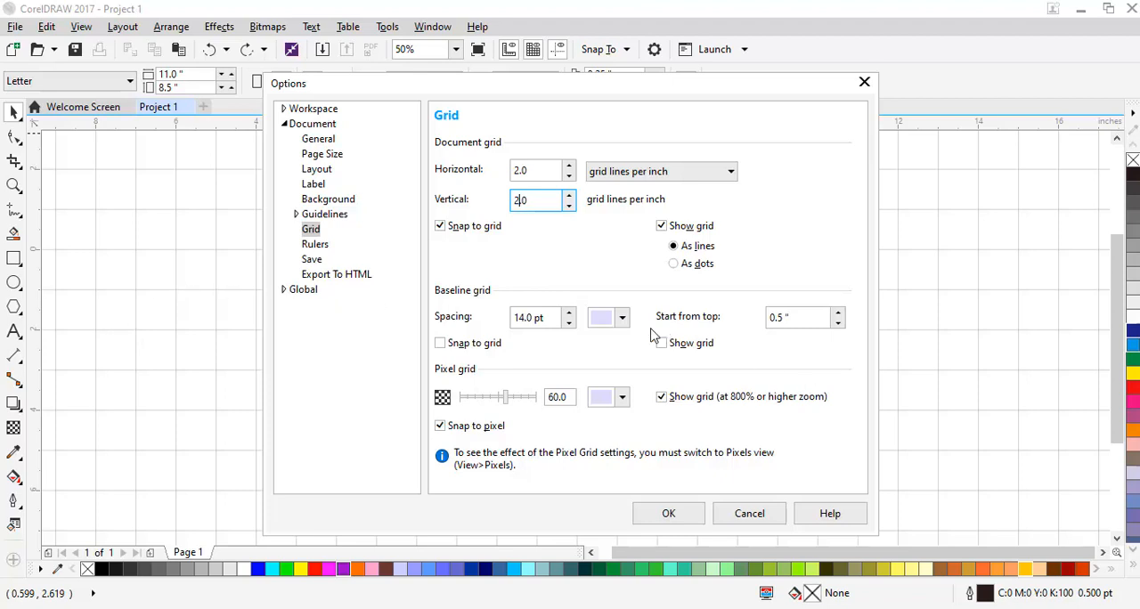
pyautogui.click(688, 515)
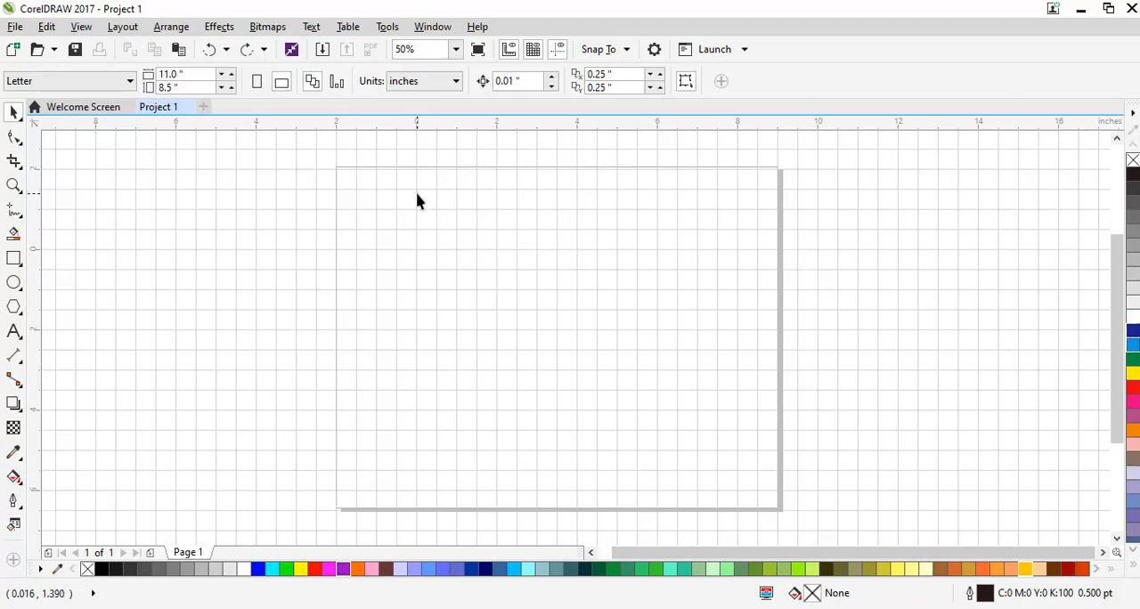
# Examine the document grid's spacing against the page at different magnifications.
pyautogui.scroll(1, 425, 262)
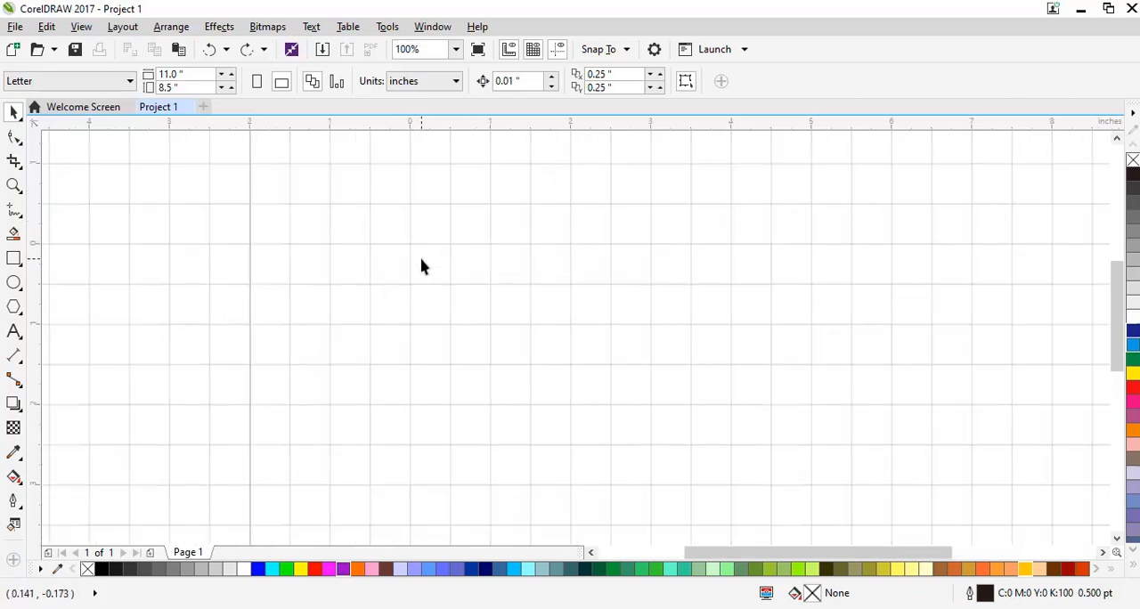
pyautogui.scroll(-1, 422, 267)
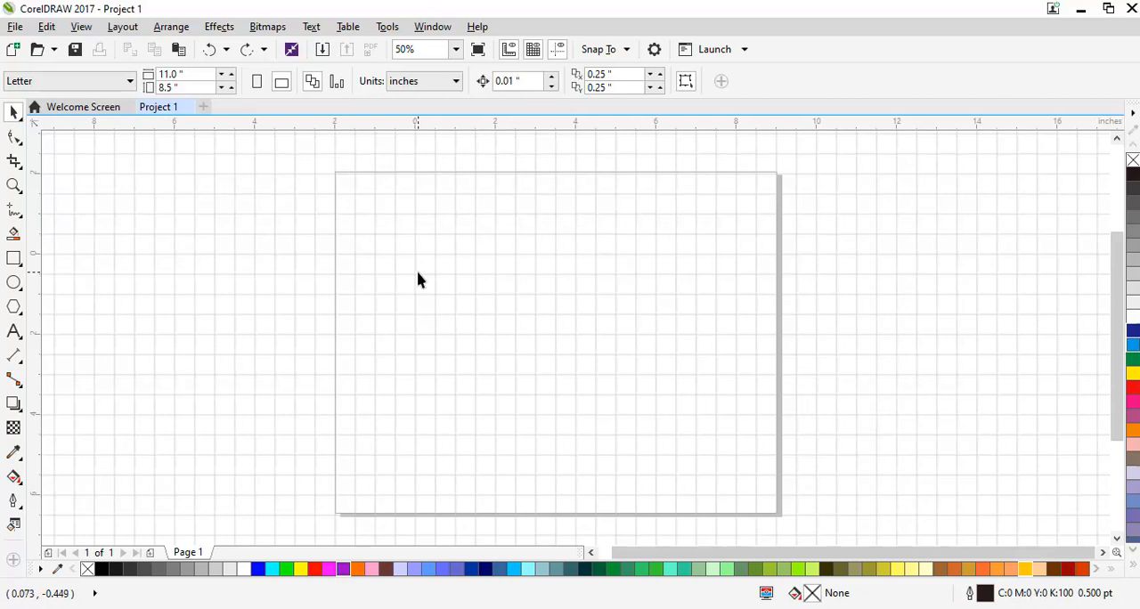
pyautogui.scroll(1, 417, 283)
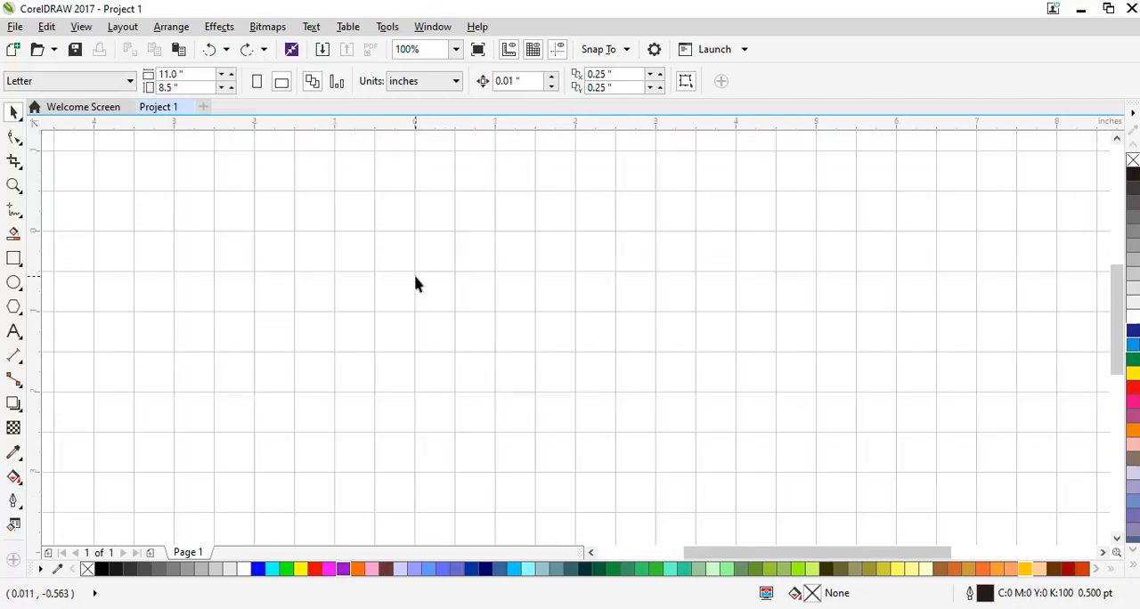
pyautogui.scroll(-1, 414, 284)
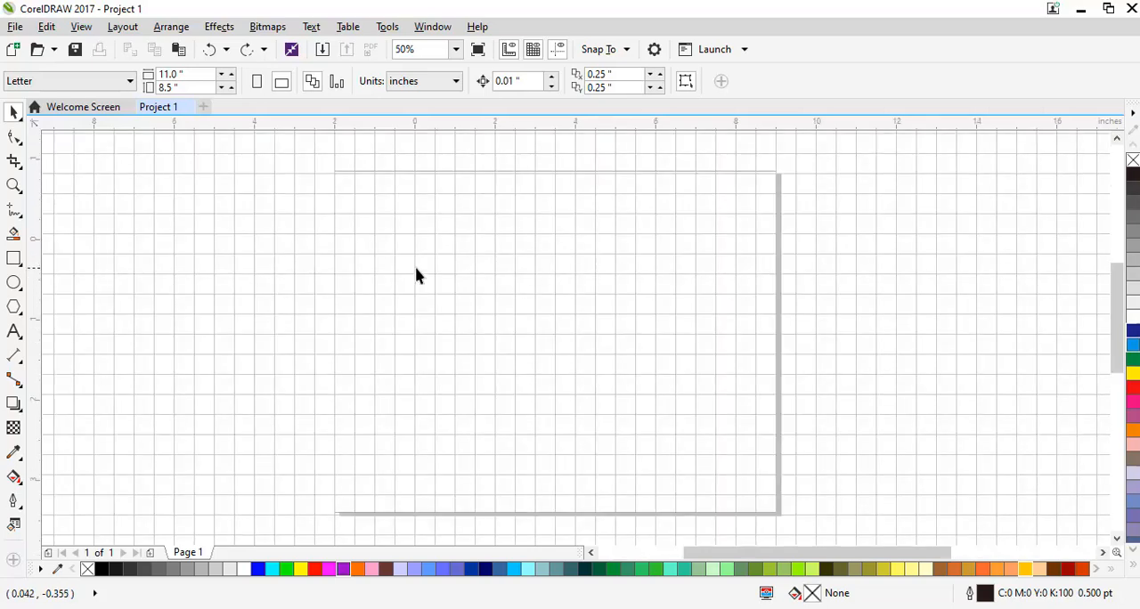
pyautogui.scroll(1, 416, 276)
pyautogui.scroll(-1, 416, 275)
pyautogui.scroll(-1, 416, 274)
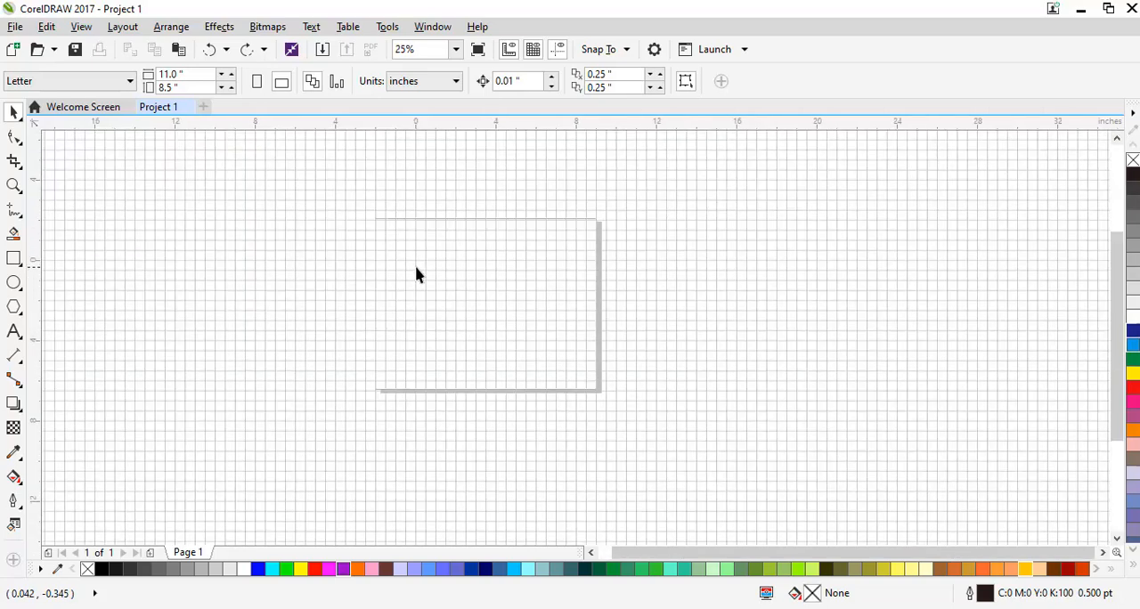
pyautogui.scroll(1, 416, 274)
pyautogui.scroll(1, 416, 274)
pyautogui.scroll(-1, 334, 267)
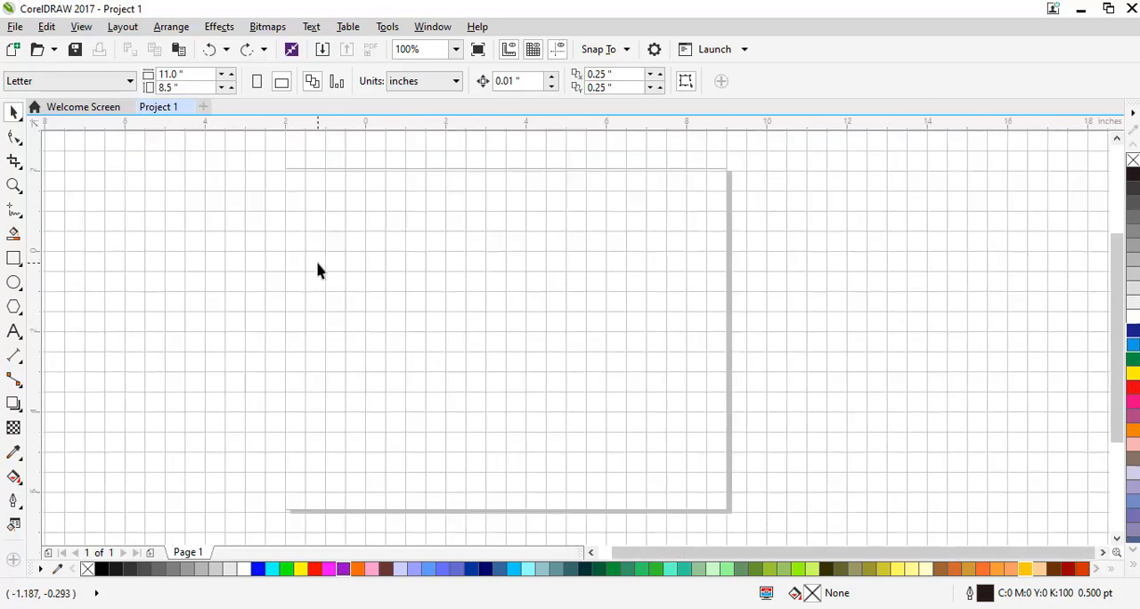
# Draw a small rectangle about 0.76 by 0.81 inches on the page, starting at a grid intersection.
pyautogui.scroll(1, 275, 262)
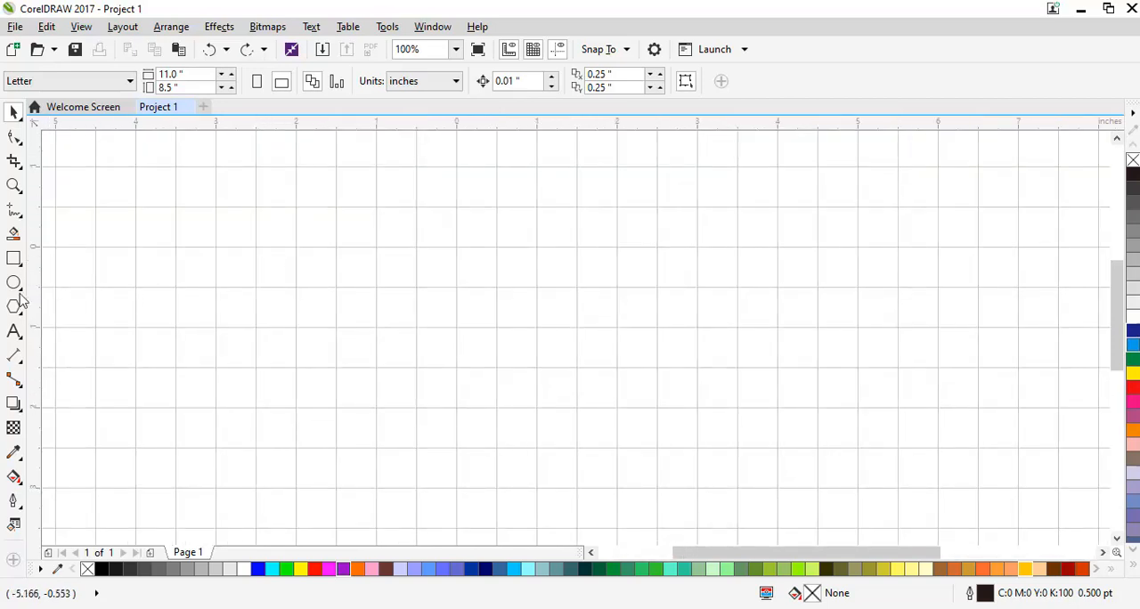
pyautogui.click(14, 258)
pyautogui.moveTo(335, 247); pyautogui.dragTo(398, 313)
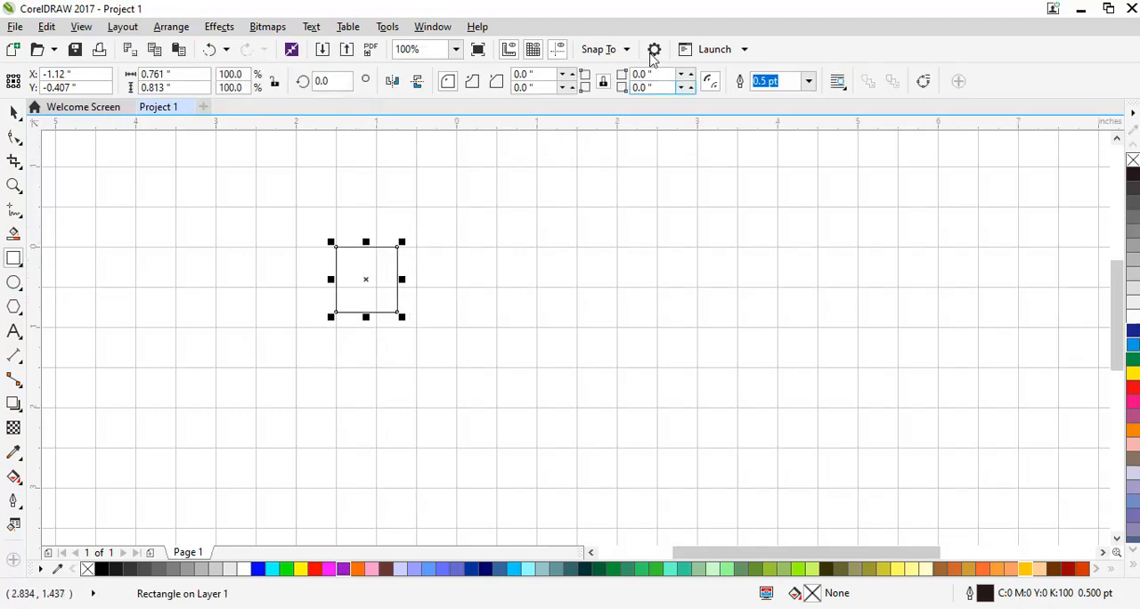
# Check the snapping options, and move the rectangle up so that it snaps to the document grid.
pyautogui.click(634, 53)
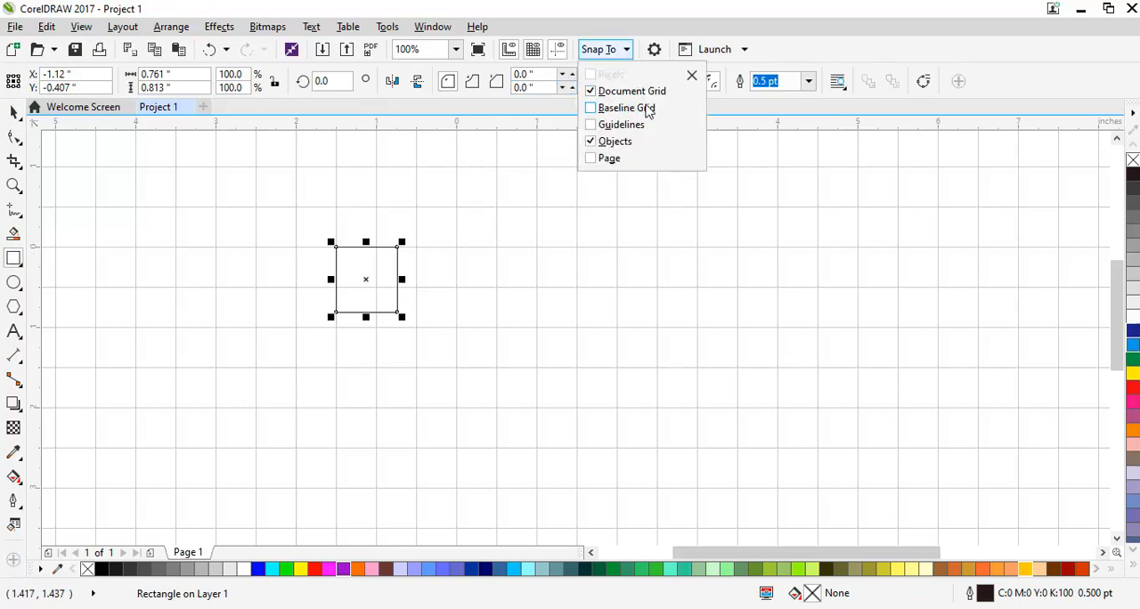
pyautogui.click(544, 237)
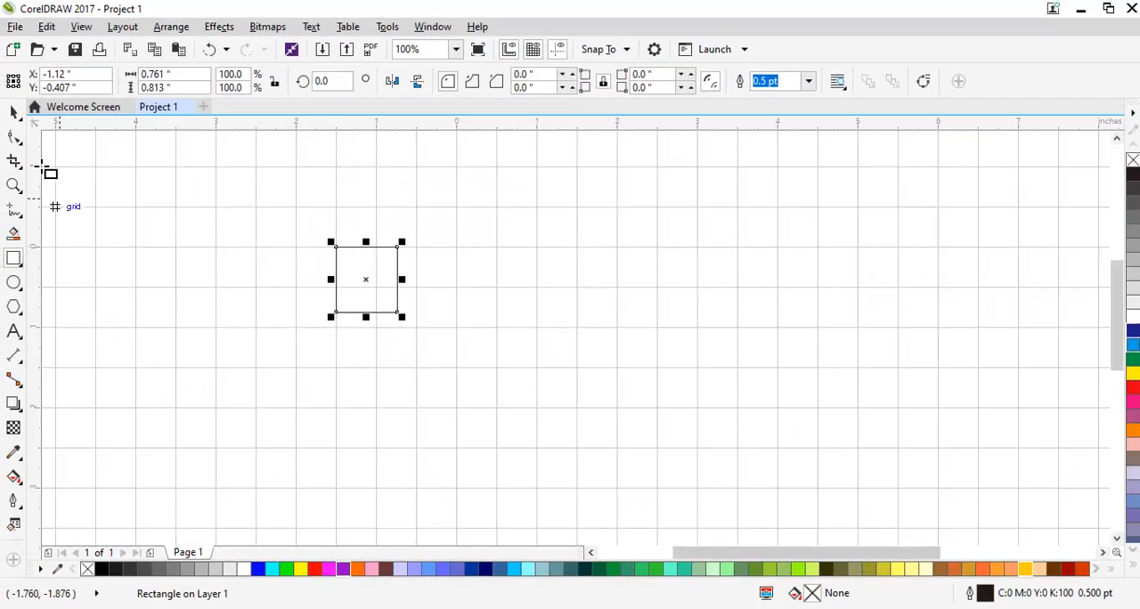
pyautogui.click(12, 114)
pyautogui.moveTo(389, 298); pyautogui.dragTo(367, 248)
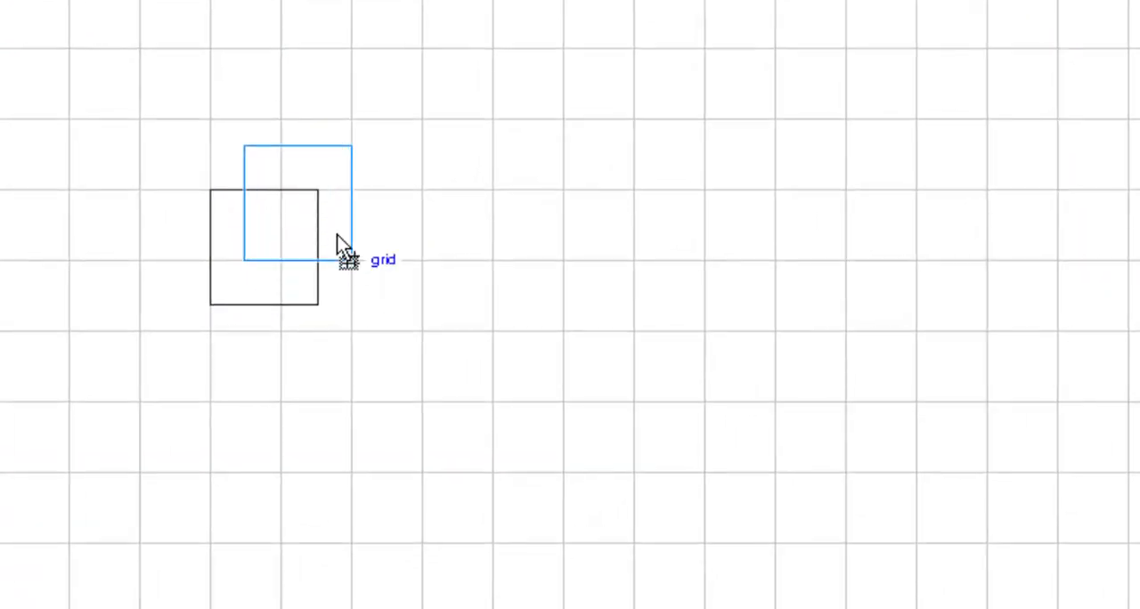